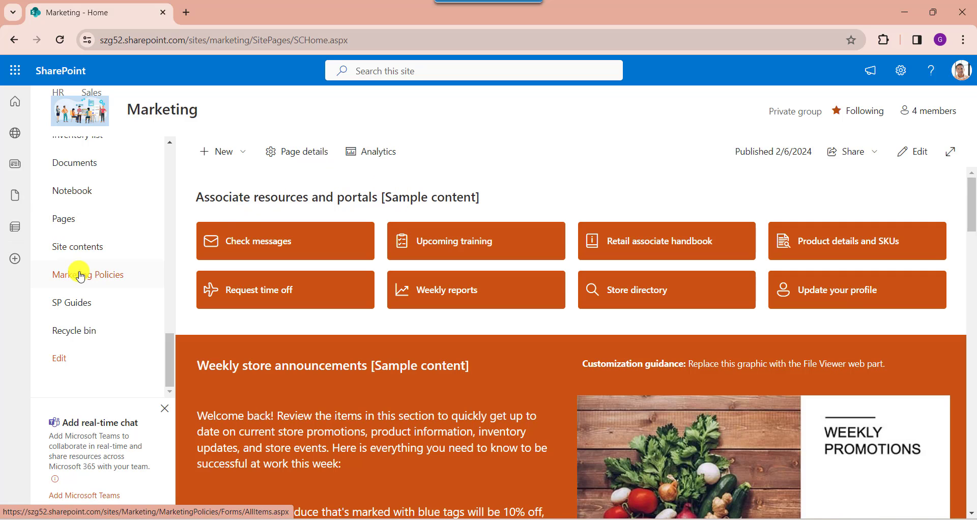
Step: Check the Marketing site's existing HR and Sales subsites in Site contents, then return to Contents
click(900, 71)
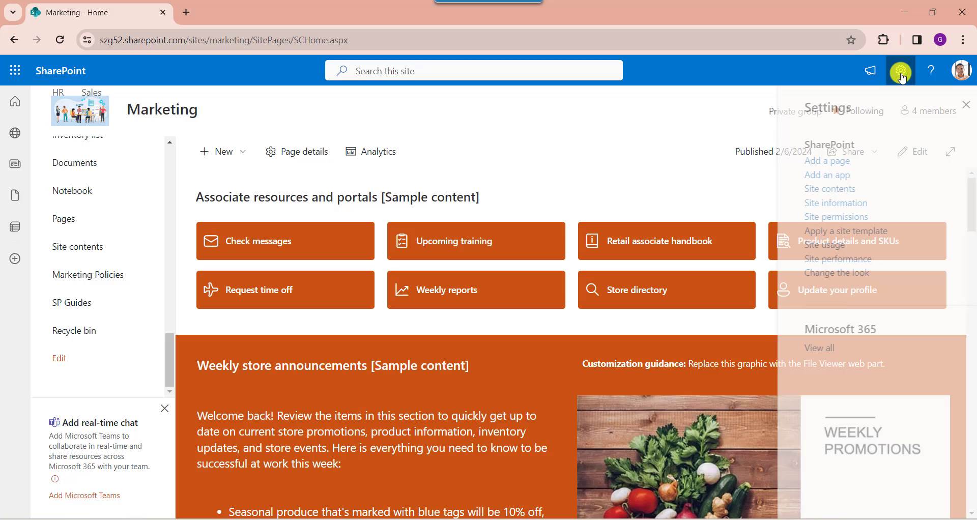
click(811, 191)
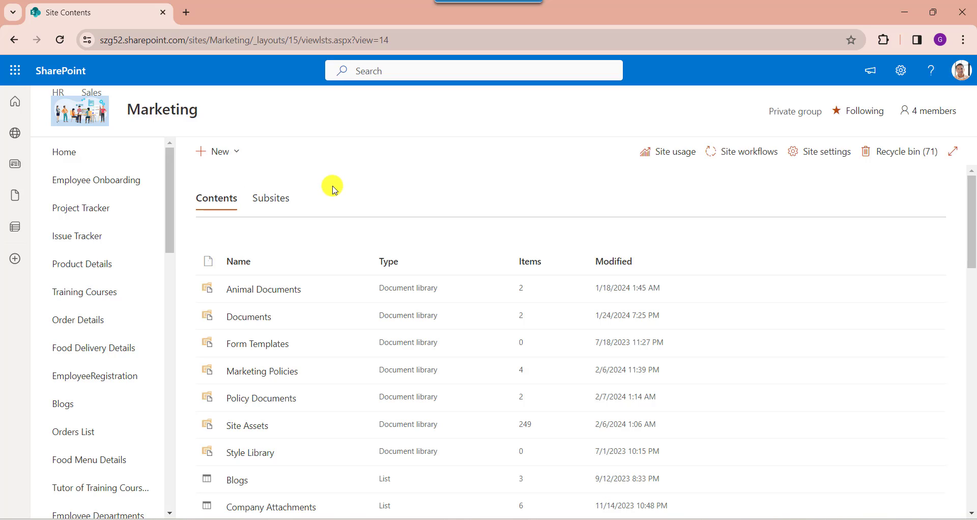
click(284, 198)
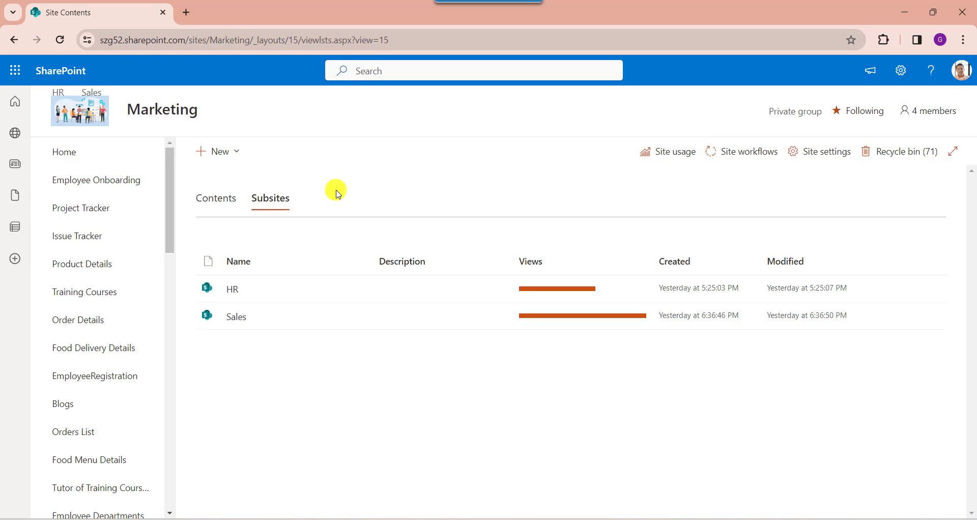
click(199, 207)
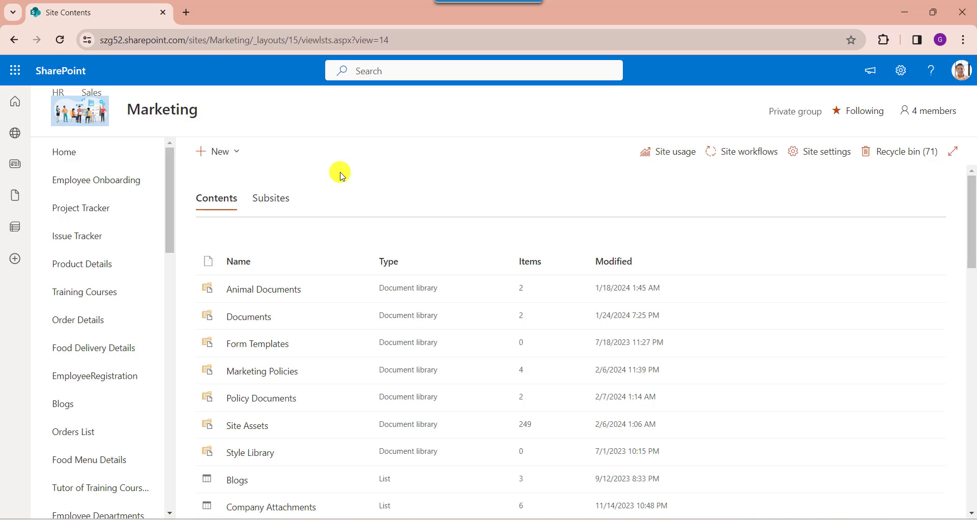
click(221, 155)
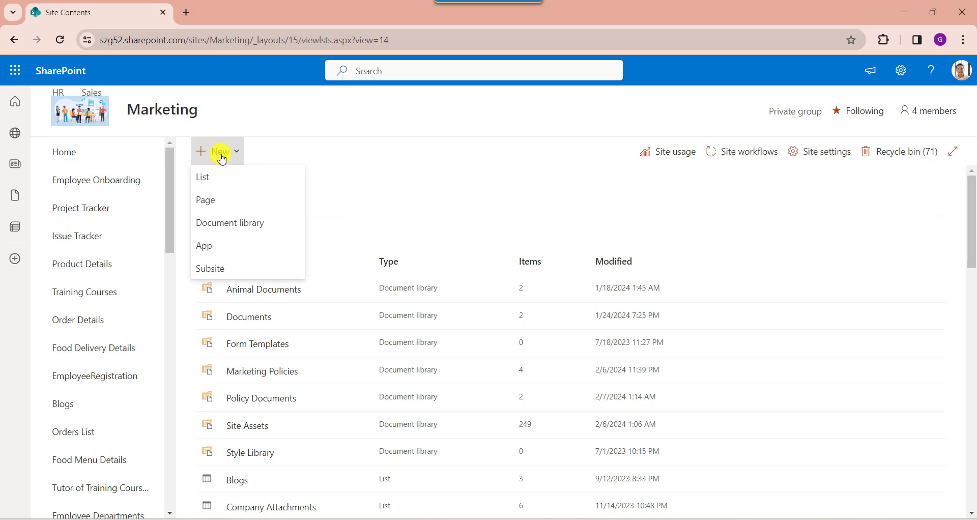
Step: Start a new subsite titled IT with URL name IT, leaving the description blank
click(220, 268)
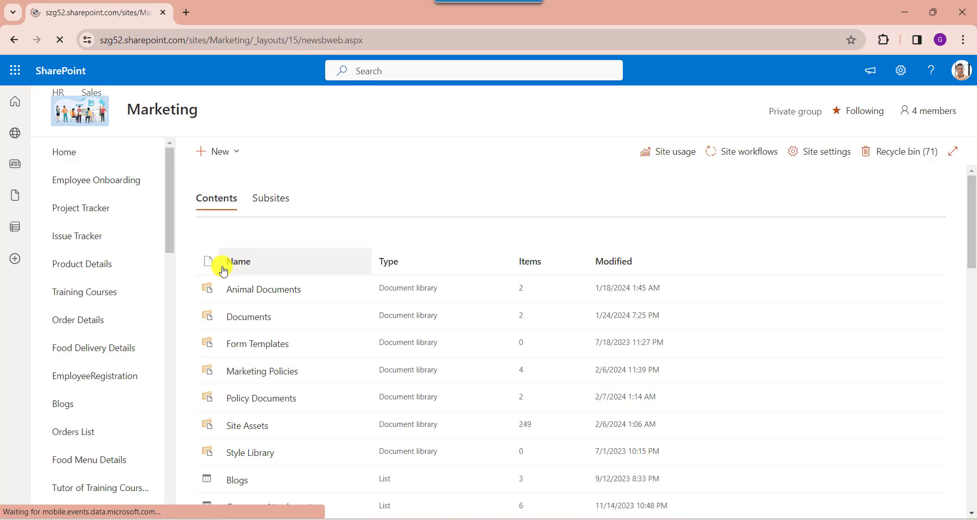
click(497, 201)
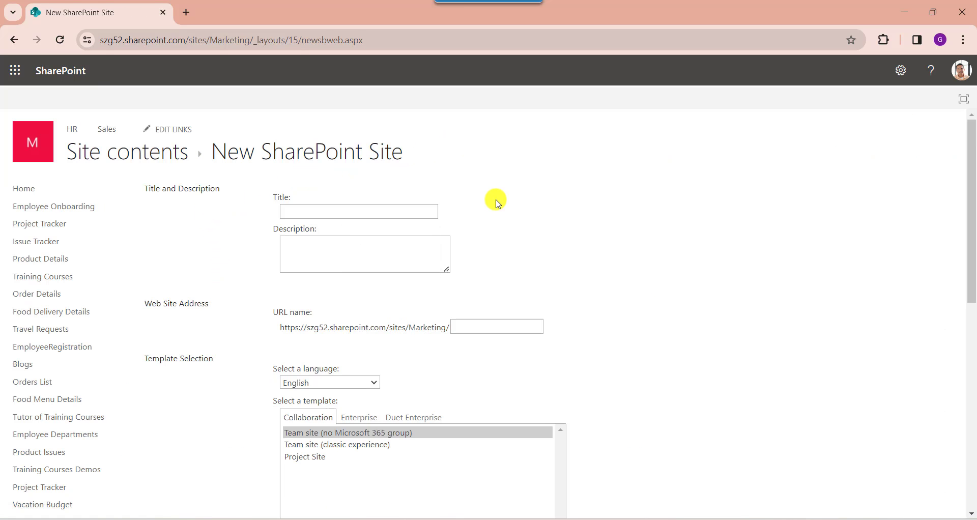
click(293, 210)
text(It)
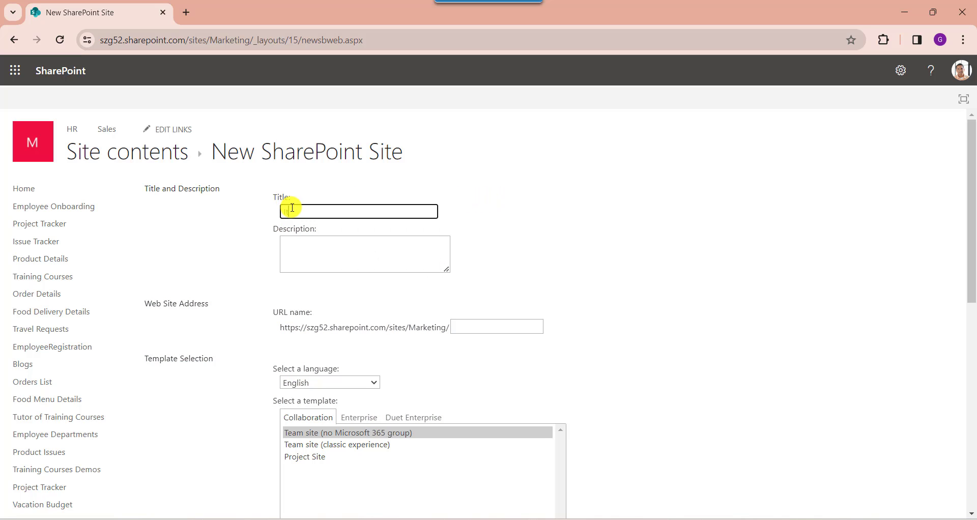
click(345, 255)
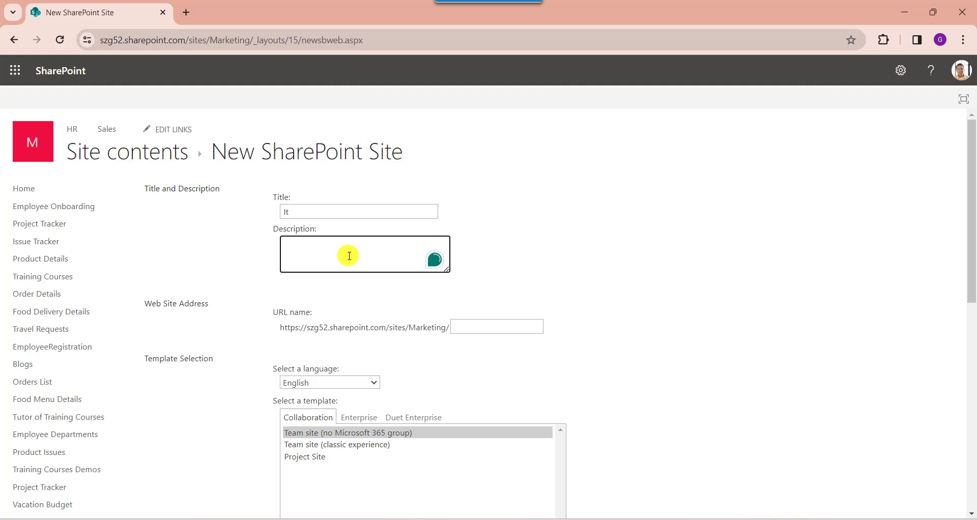
click(519, 269)
click(497, 325)
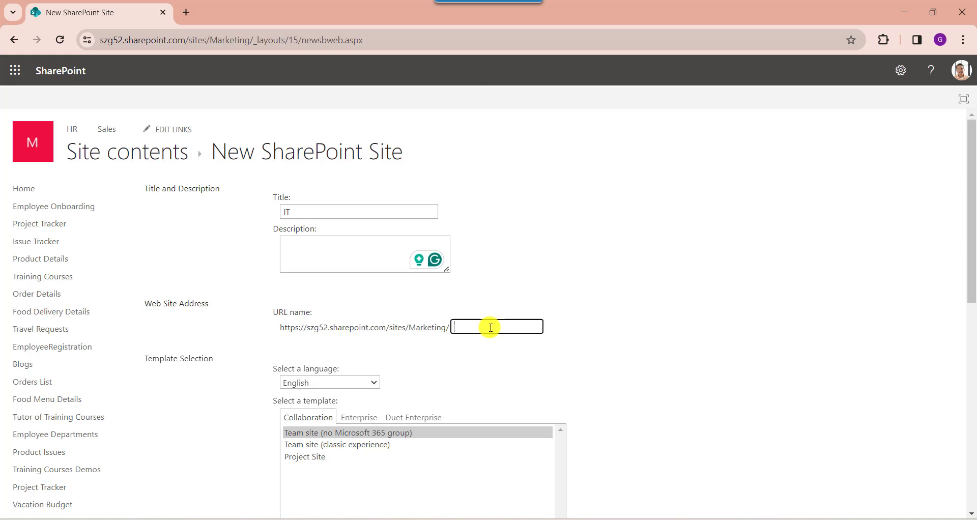
text(IT)
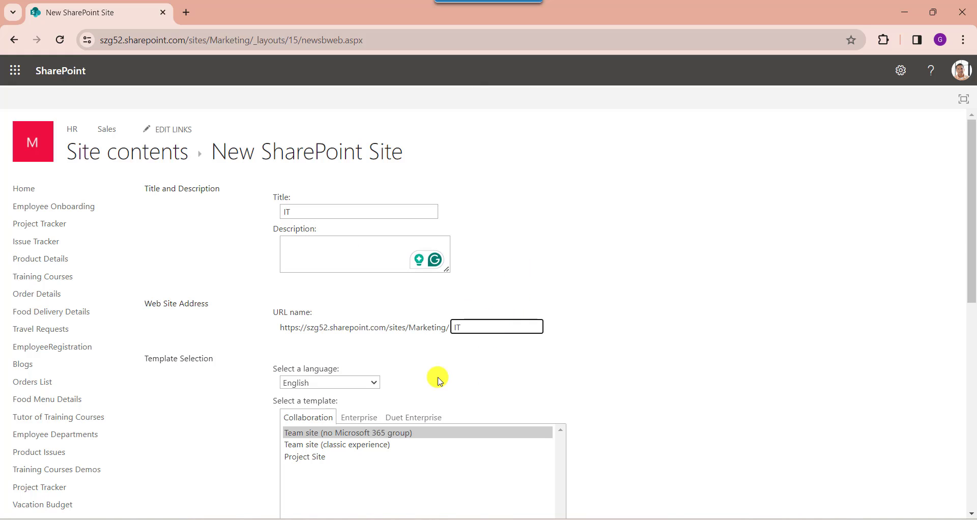
scroll(448, 371, down, 5)
scroll(350, 182, up, 1)
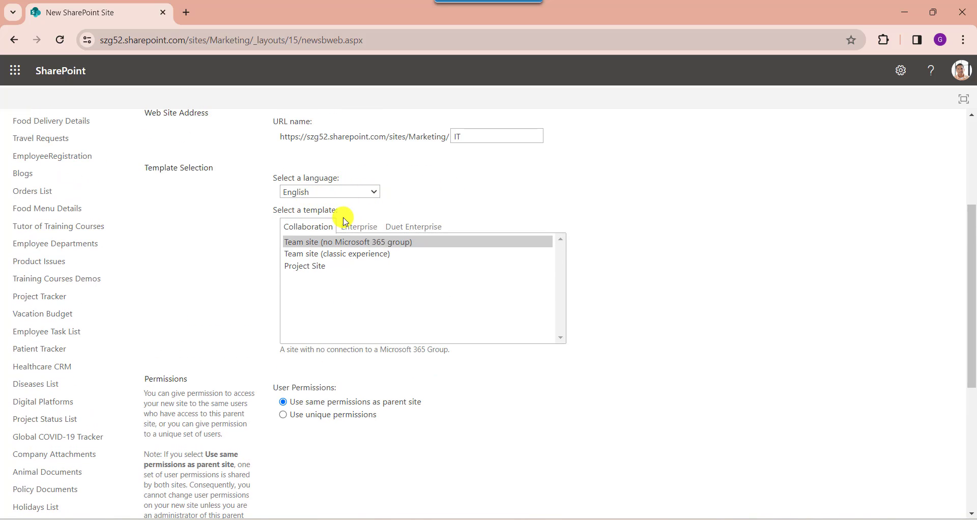
Step: Keep the default template, permissions and navigation options and create the IT subsite
scroll(407, 289, down, 3)
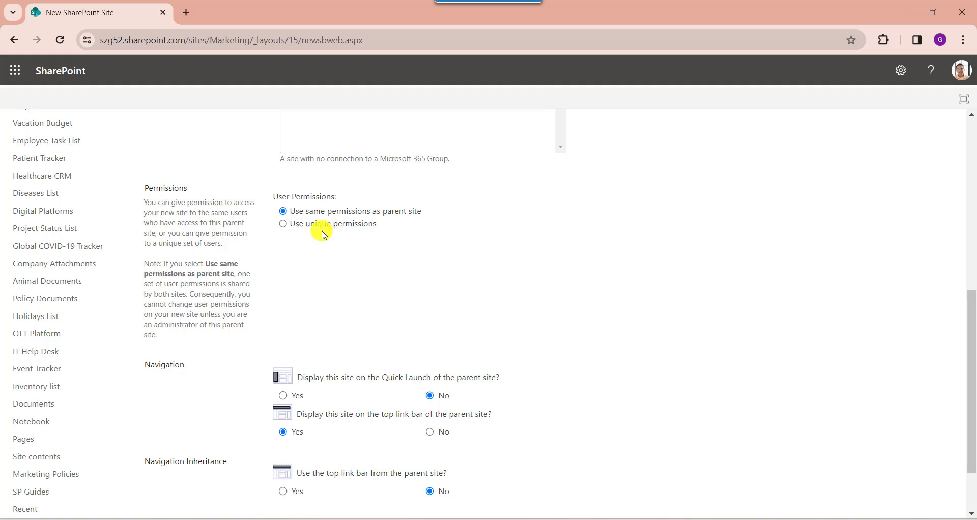
scroll(321, 300, down, 2)
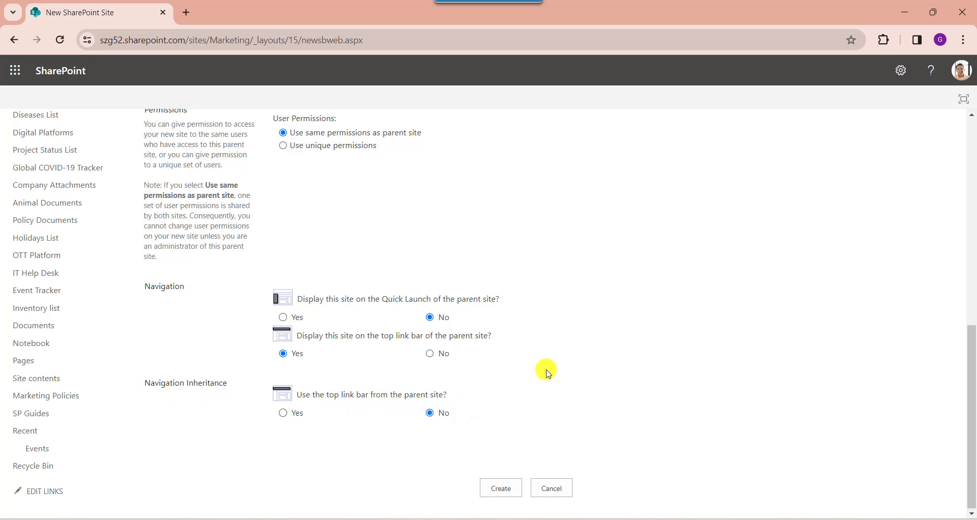
click(511, 493)
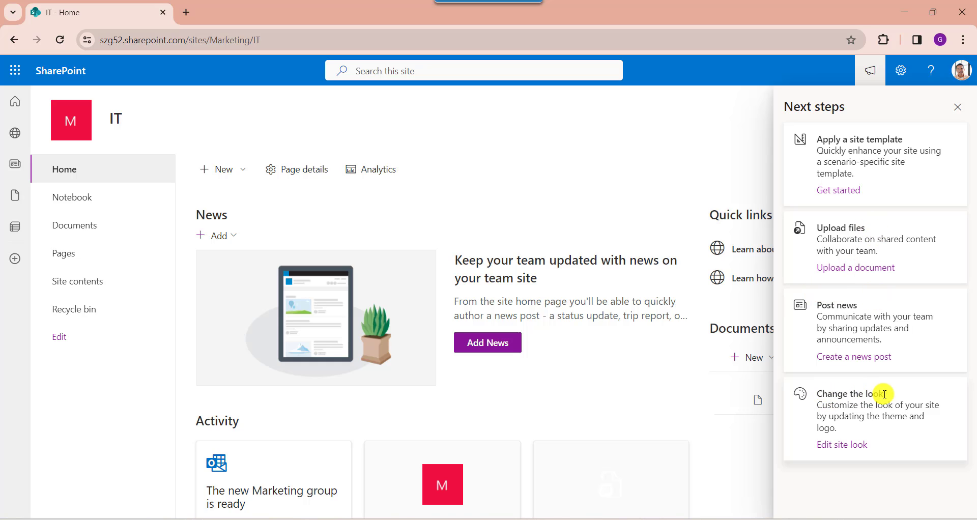
Step: Close the Next steps panel on the IT subsite's home page
click(140, 115)
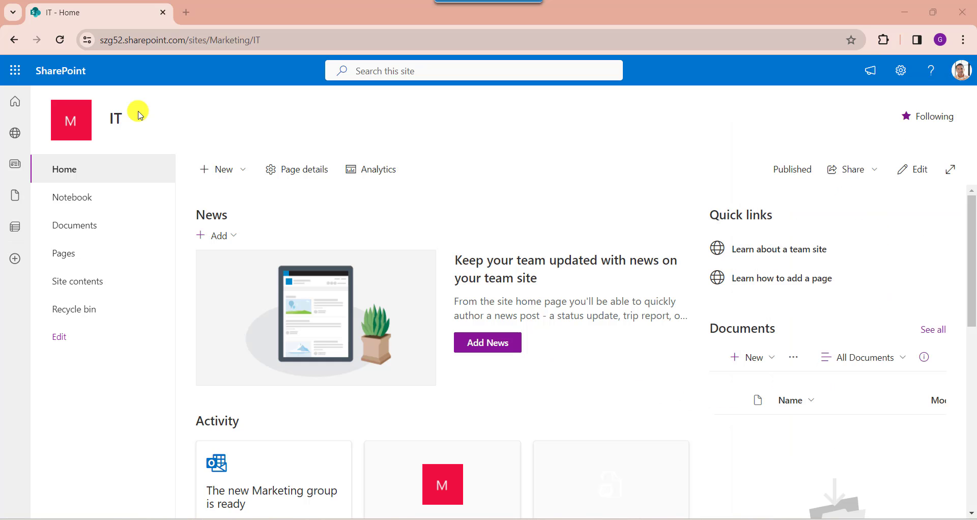
Step: Return to the parent Marketing site by removing IT from the site address
click(13, 40)
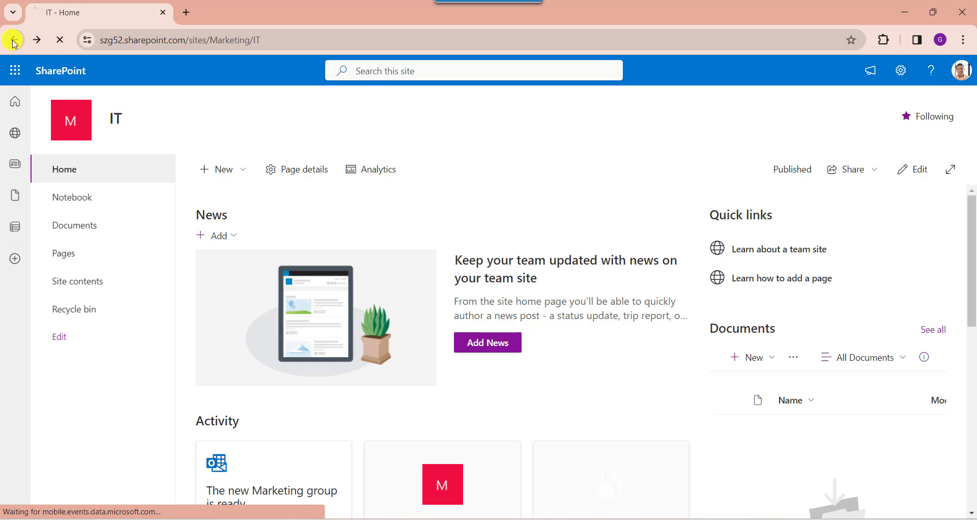
click(253, 39)
double_click(253, 39)
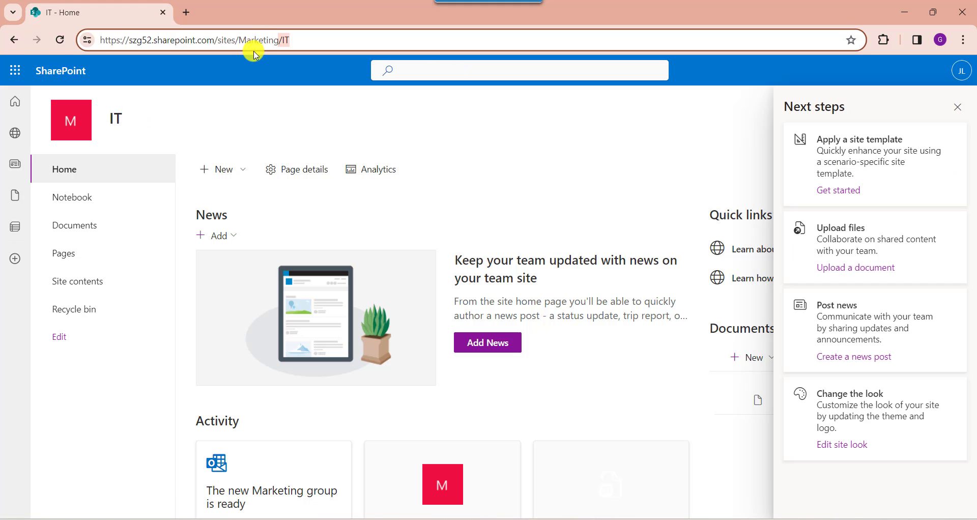
key(BackSpace)
key(Return)
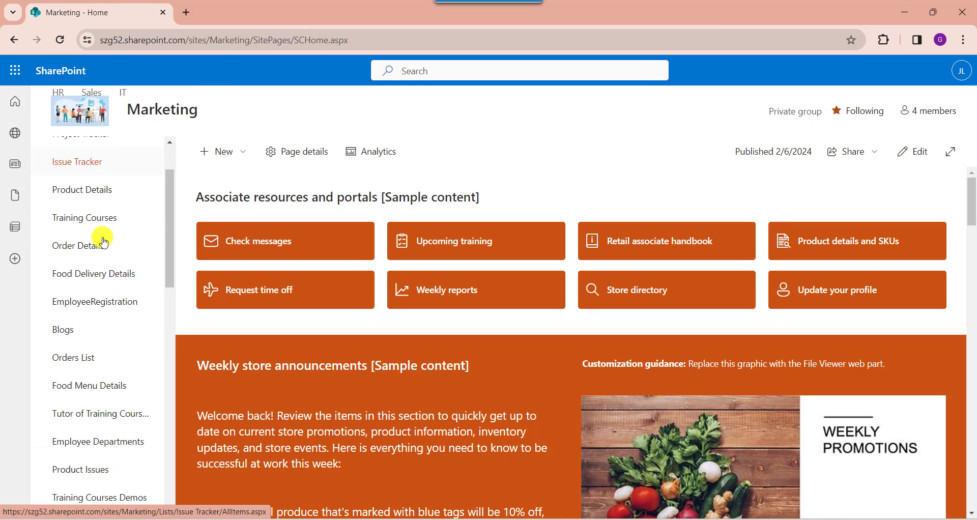
scroll(96, 249, down, 5)
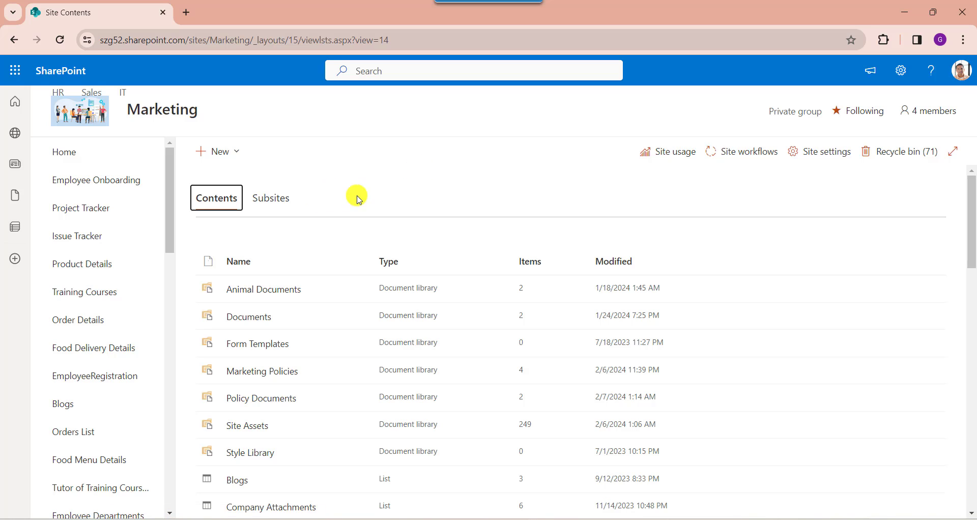
Step: Show the Subsites tab, now listing HR, IT and Sales
click(280, 202)
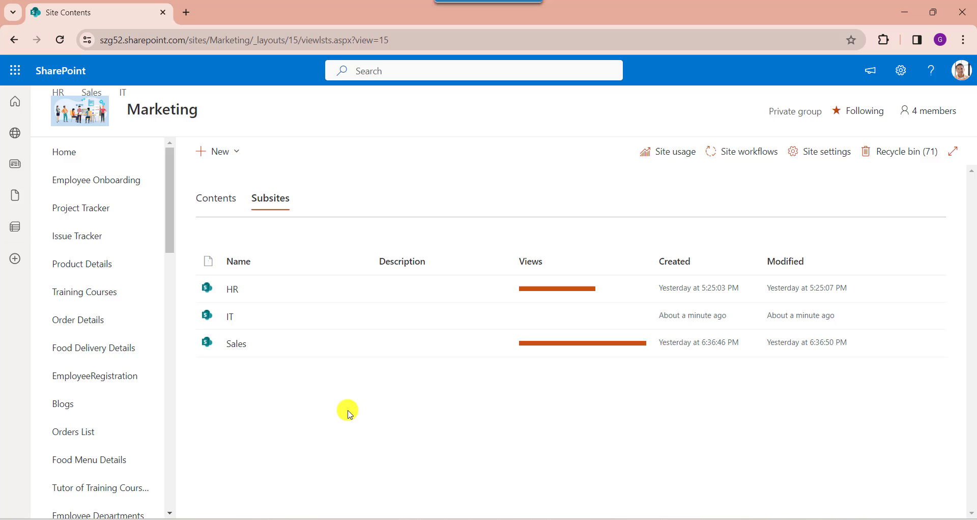
Step: Reach the Marketing site's full Site Settings page through Site information
click(901, 69)
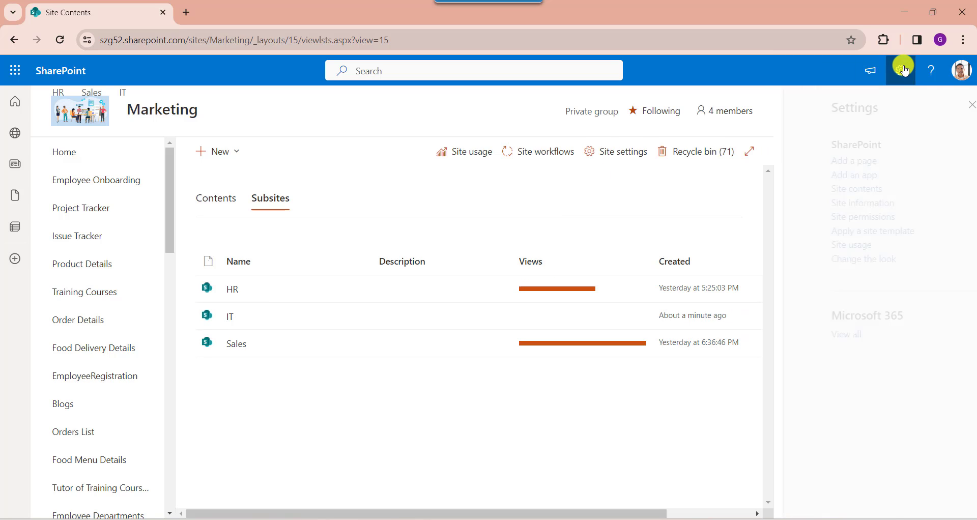
click(819, 206)
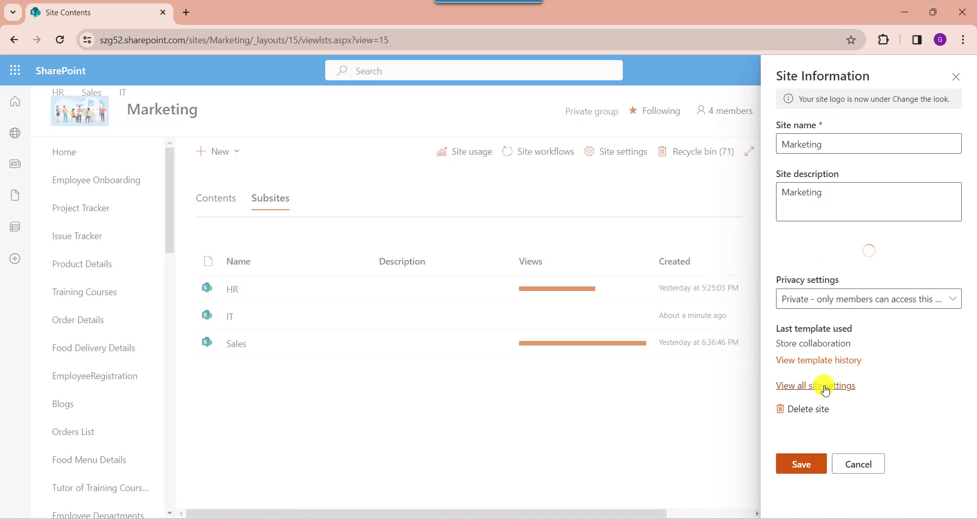
click(818, 400)
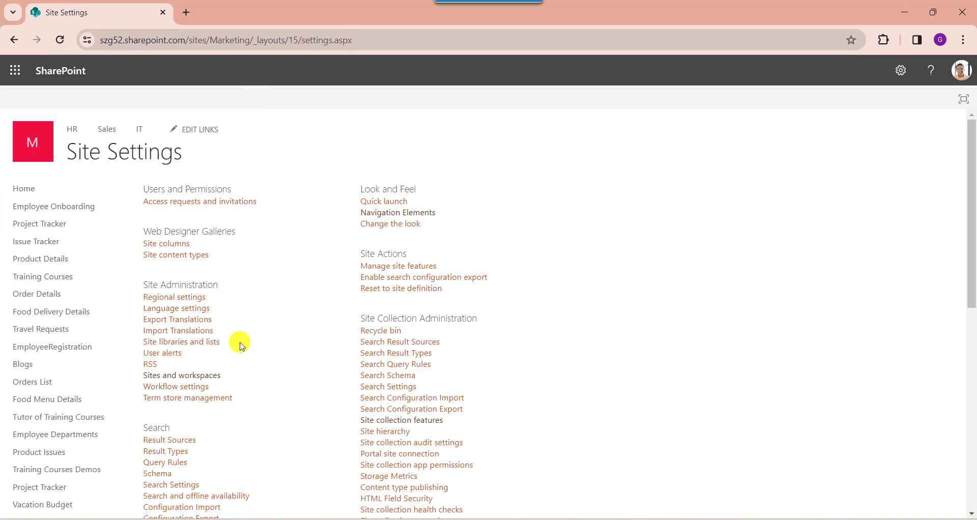
Step: Open Sites and workspaces, listing HR, IT and Sales, and start another subsite with Create
click(195, 381)
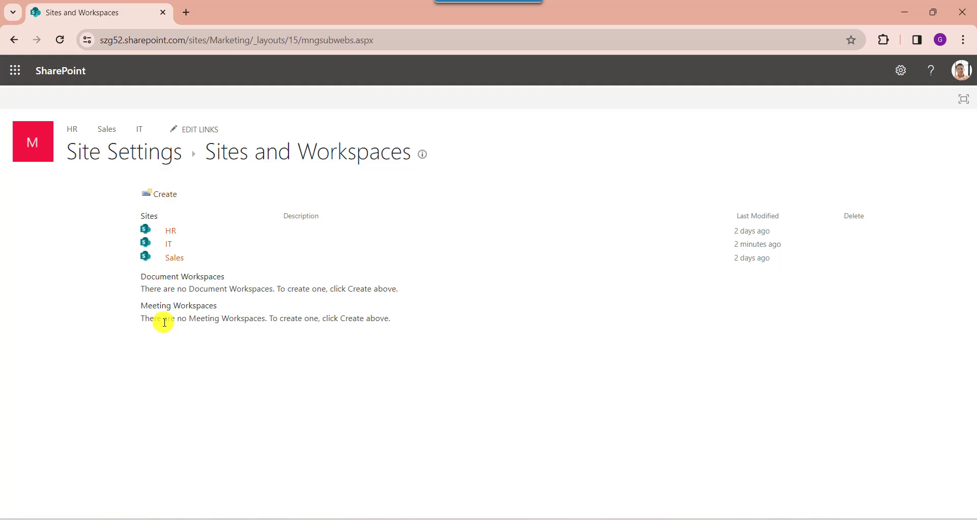
click(171, 199)
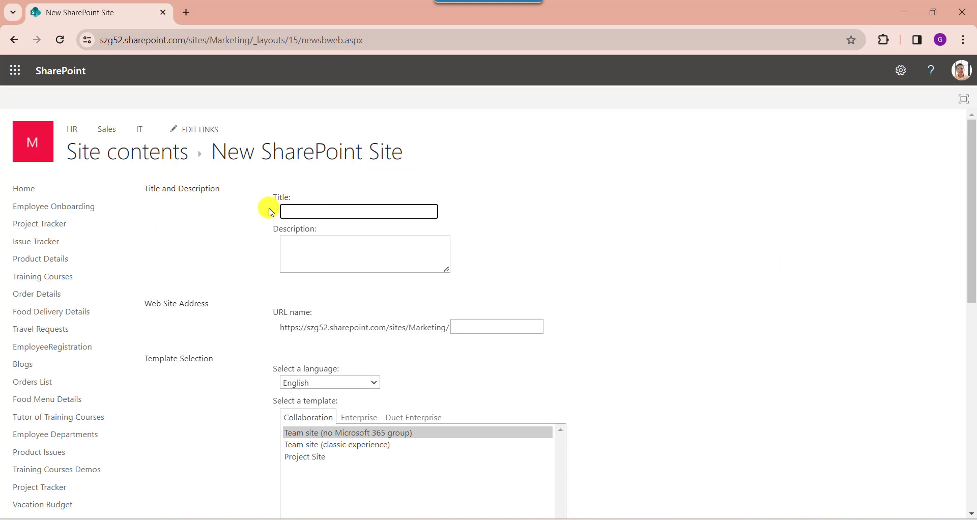
Step: Enter Finance as title and URL name, keep unique permissions, and show it on Quick Launch
click(316, 216)
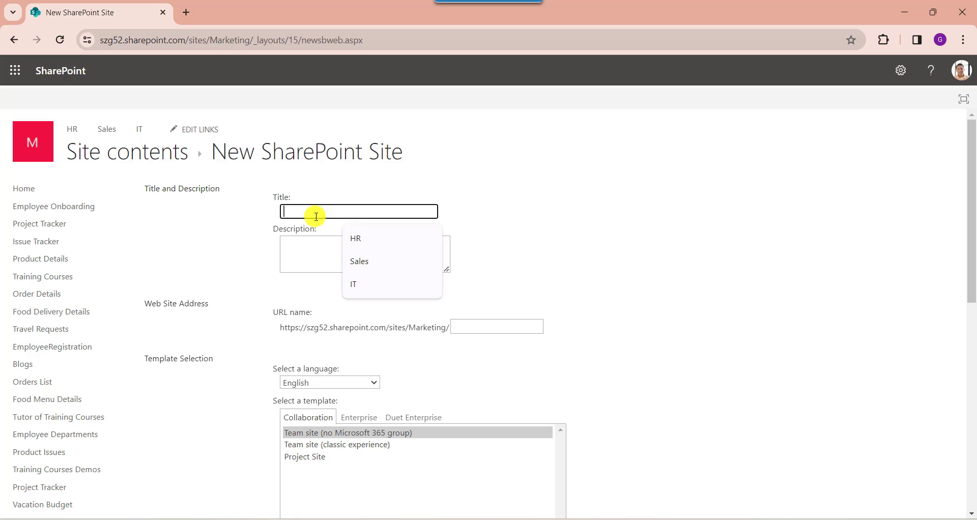
text(Finance)
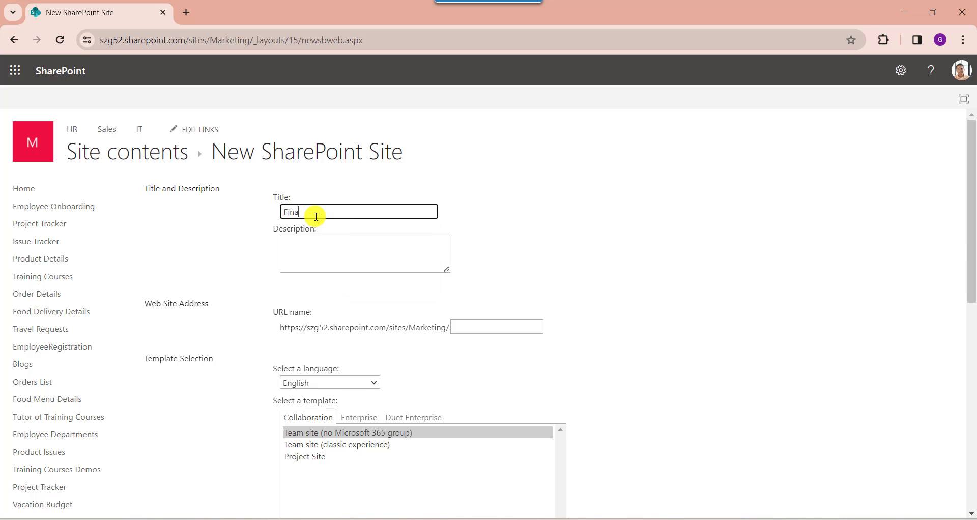
click(466, 325)
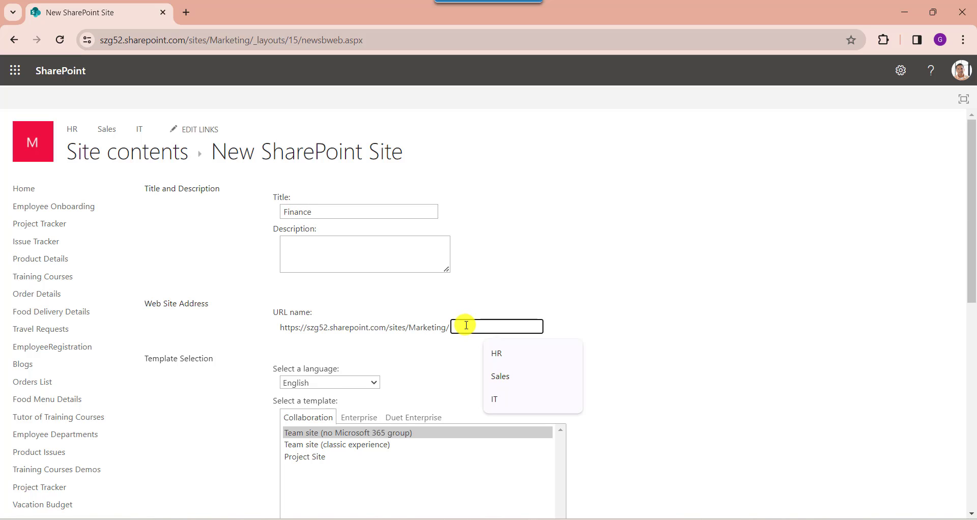
text(Finance)
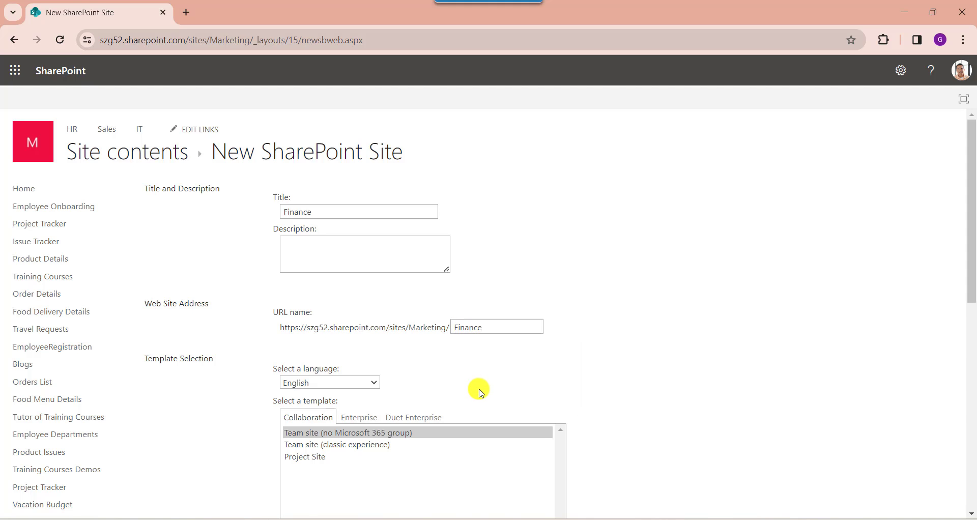
scroll(477, 389, down, 5)
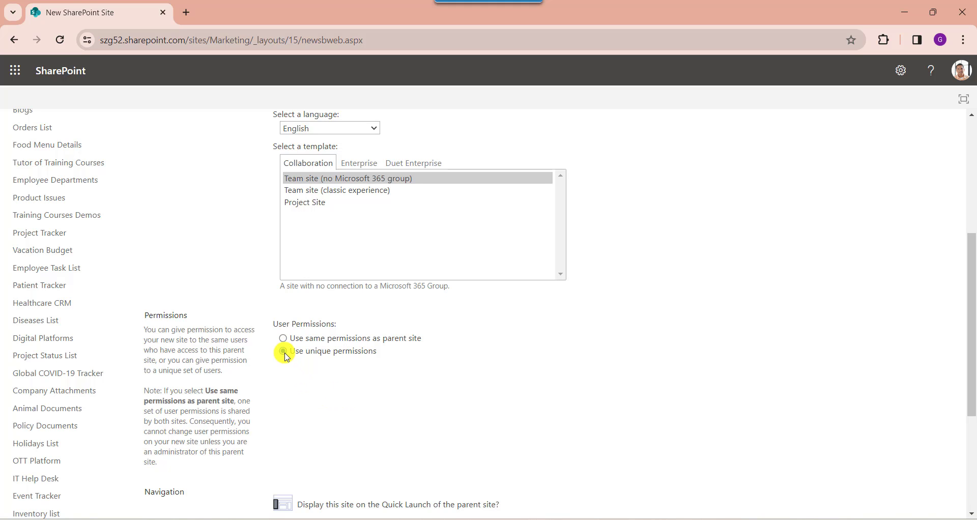
scroll(313, 324, down, 3)
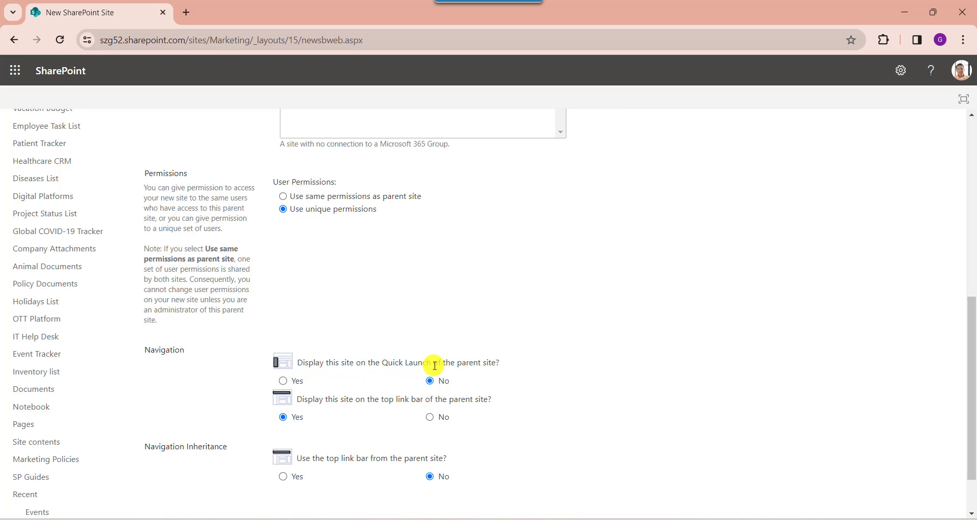
click(283, 381)
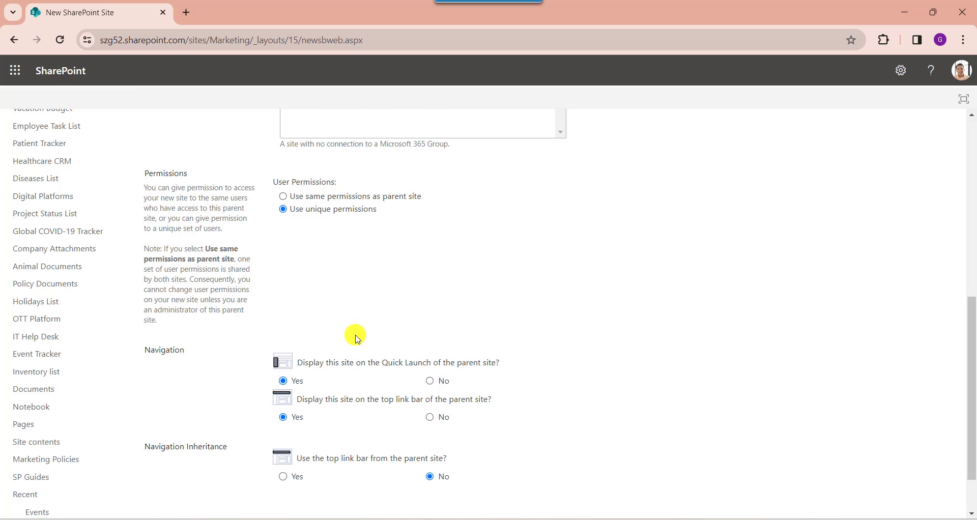
scroll(356, 339, down, 1)
Step: Create the Finance subsite and add two people to the Finance Visitors group
click(506, 488)
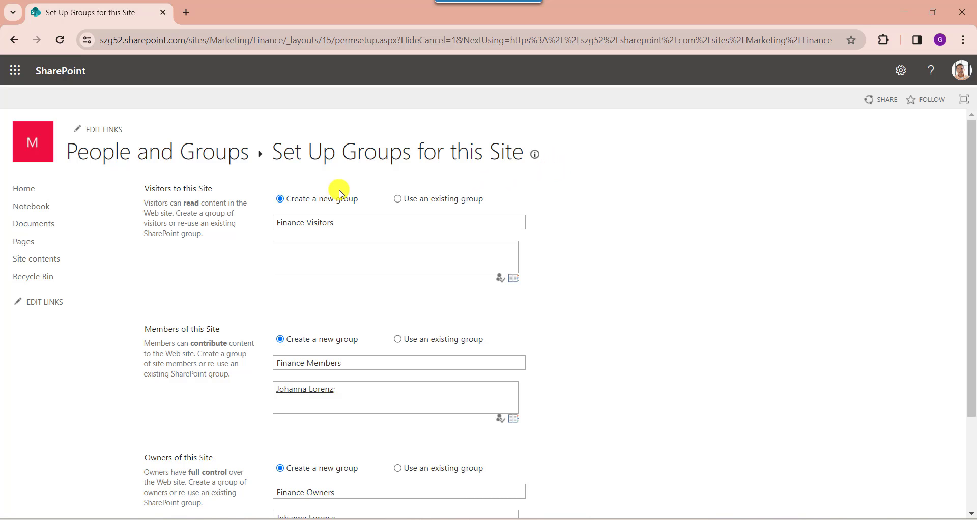
click(312, 257)
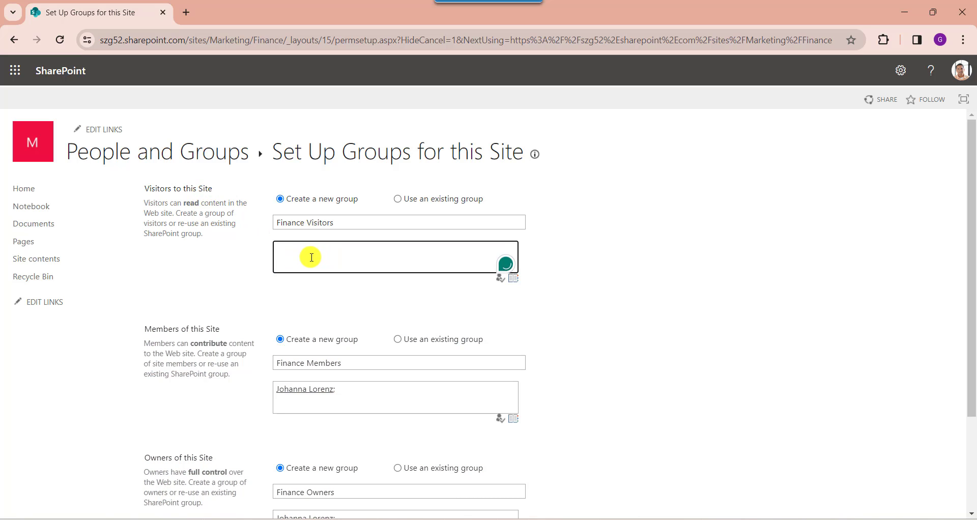
text(hen)
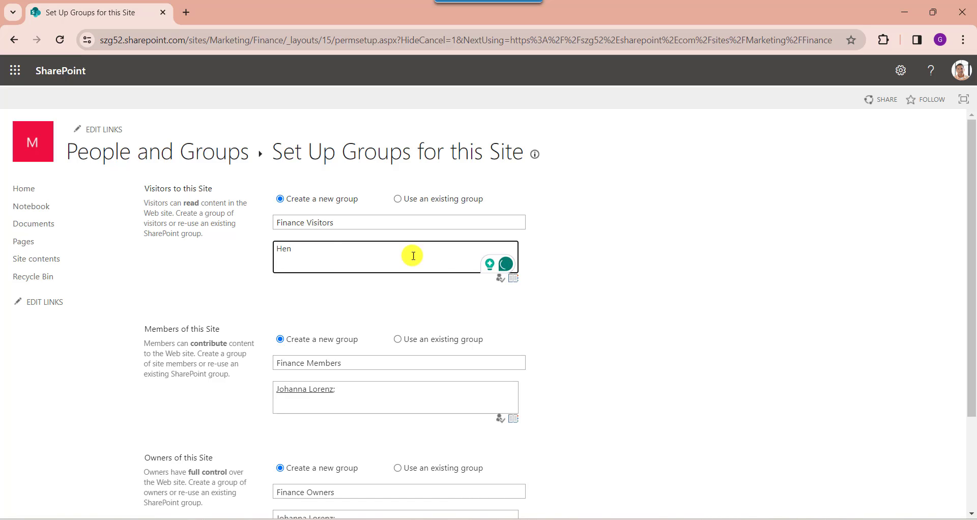
click(500, 279)
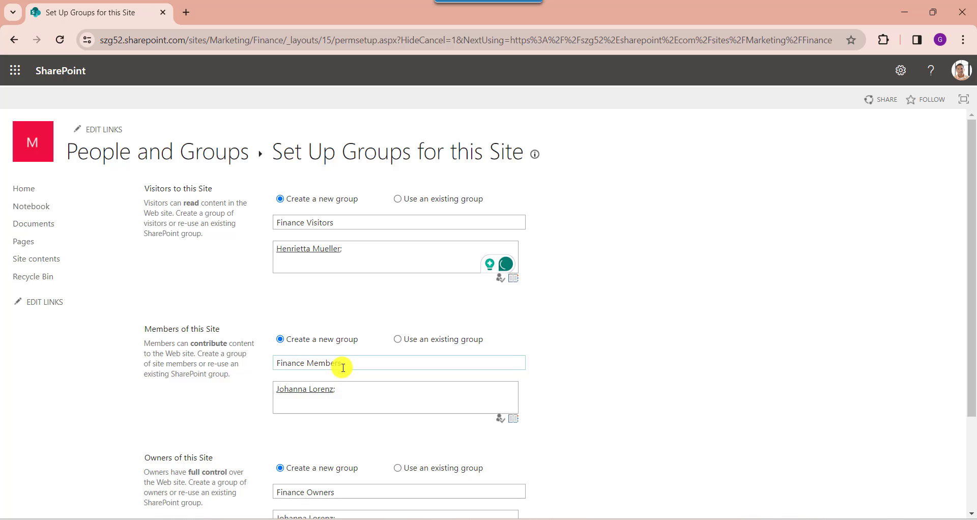
click(365, 249)
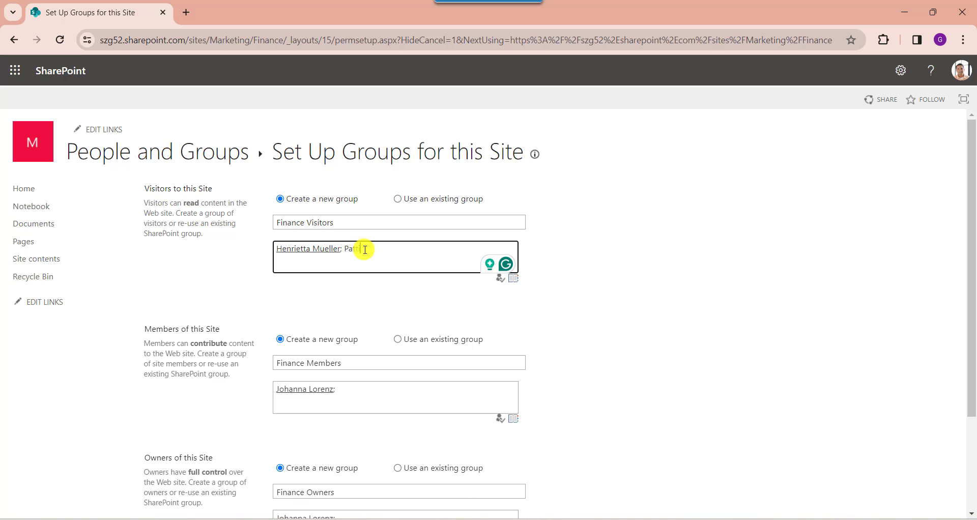
click(501, 279)
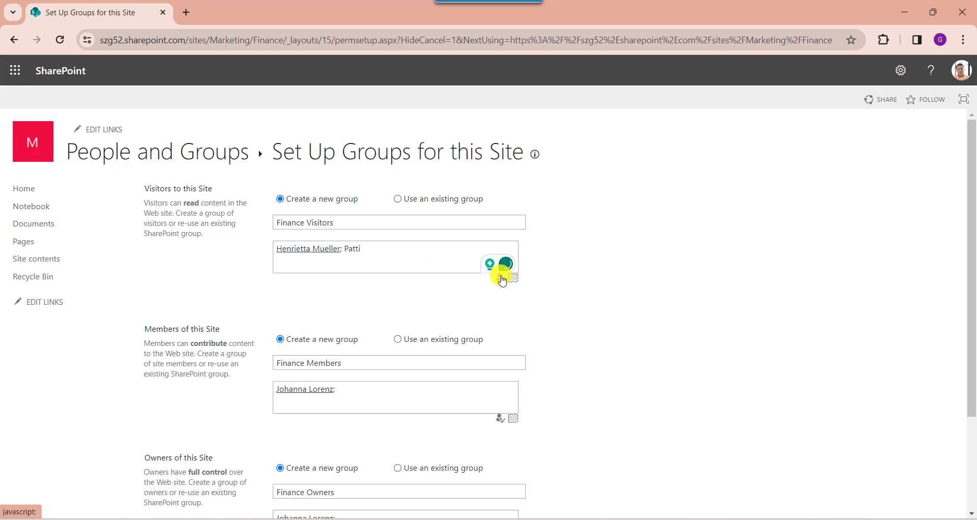
Step: Add one more person to Finance Members and confirm the group setup
click(364, 393)
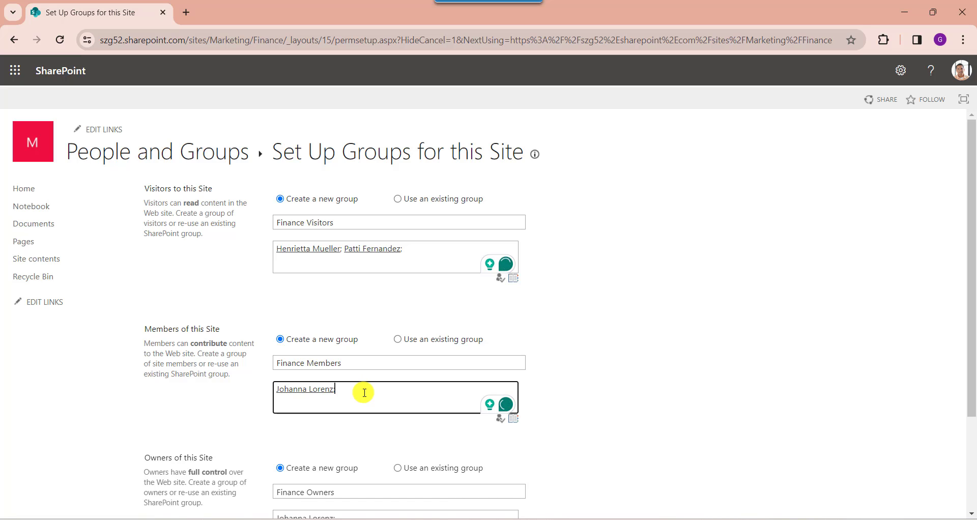
text(Lidia)
click(500, 420)
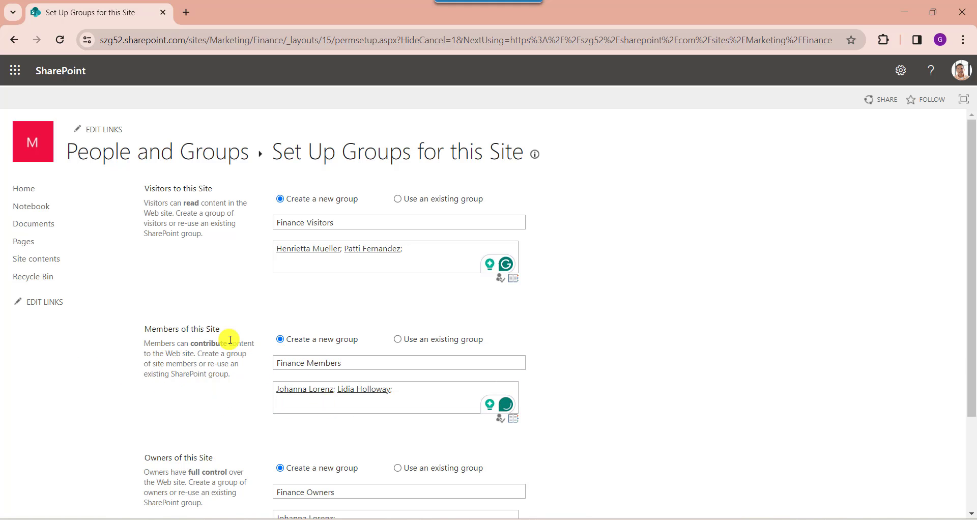
scroll(370, 387, down, 3)
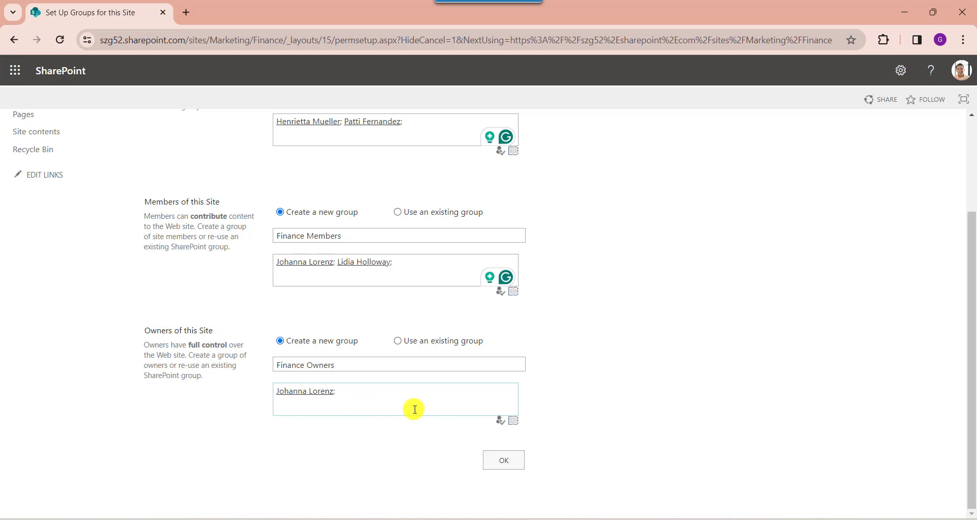
click(504, 461)
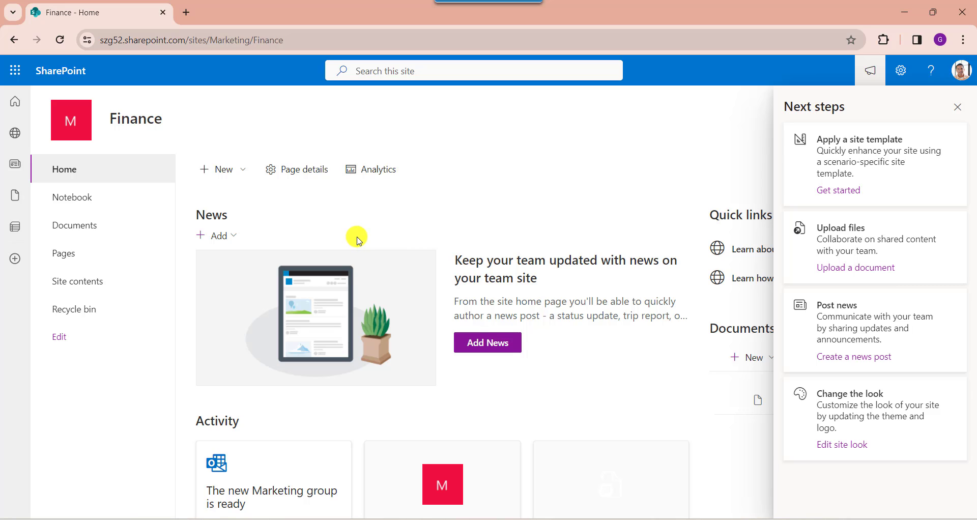
Step: Delete 'Finance' from the end of the site address to leave the Marketing site URL
click(287, 40)
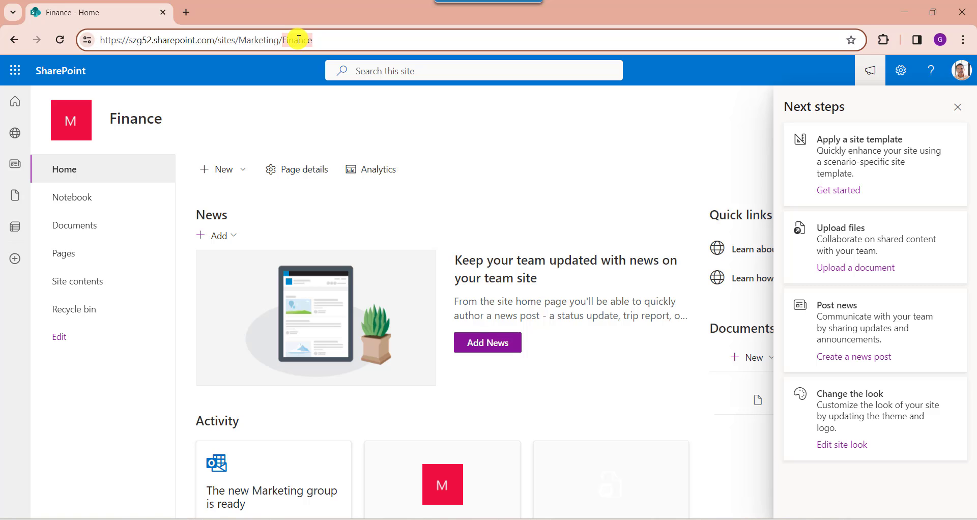
double_click(286, 40)
key(BackSpace)
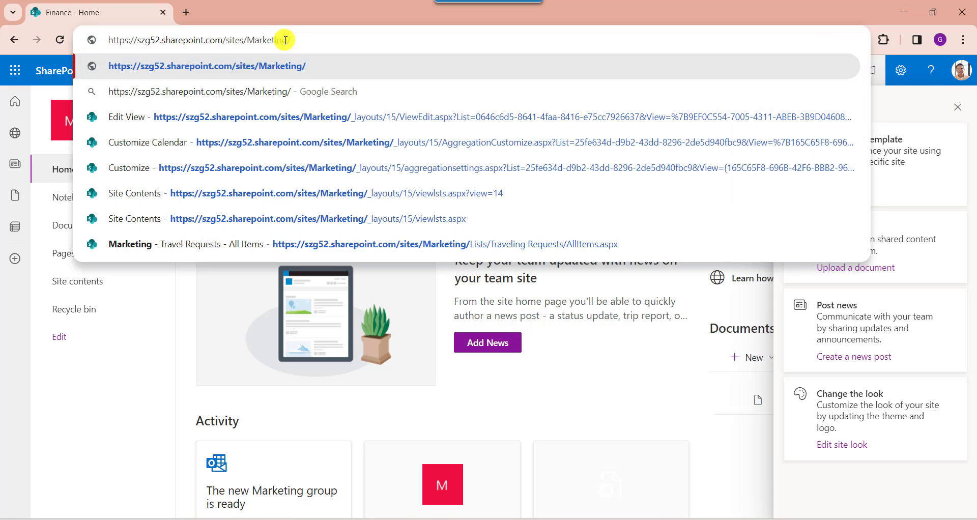
Step: Load the parent Marketing site and open its Site contents page
key(Return)
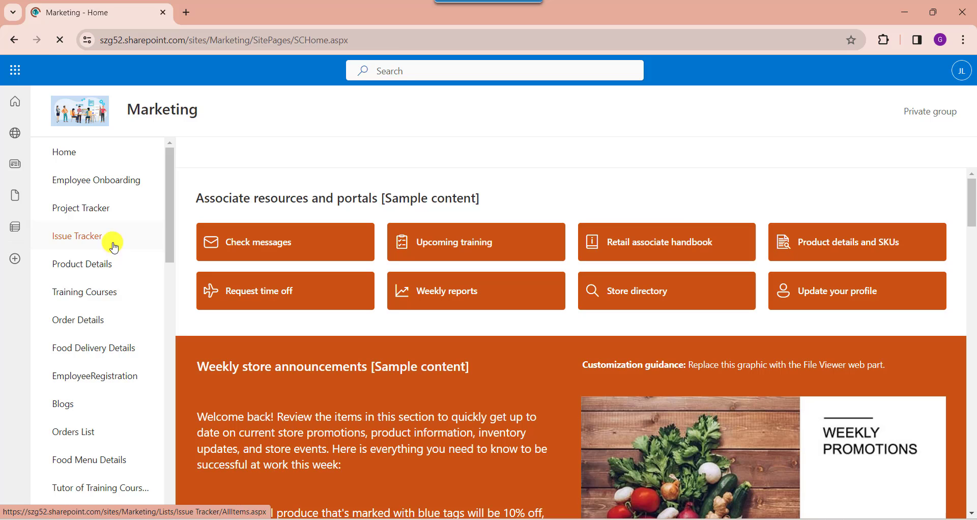
scroll(87, 282, down, 15)
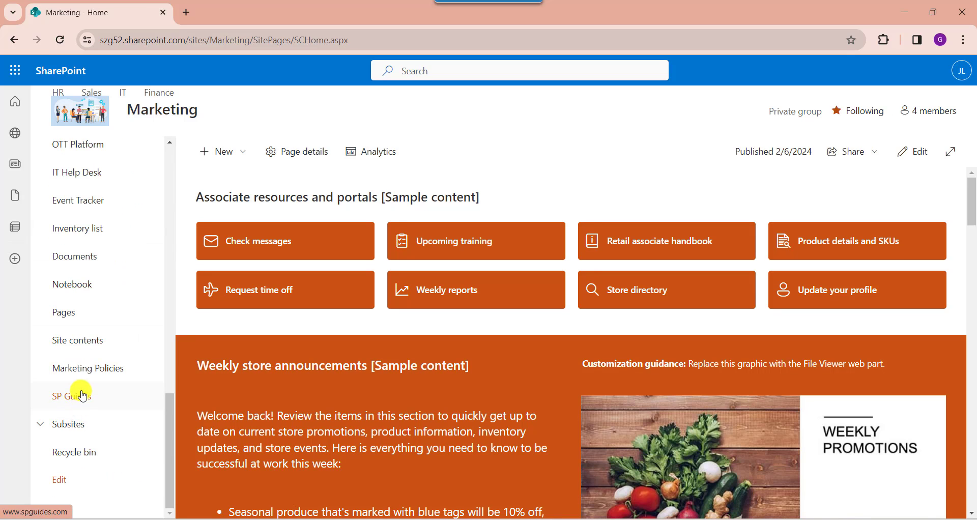
click(70, 341)
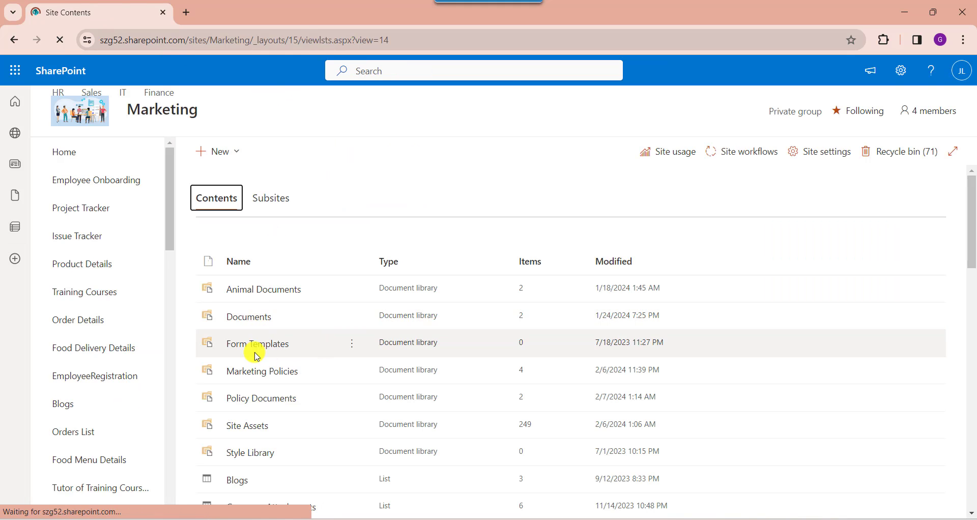
scroll(259, 351, down, 5)
scroll(263, 344, up, 5)
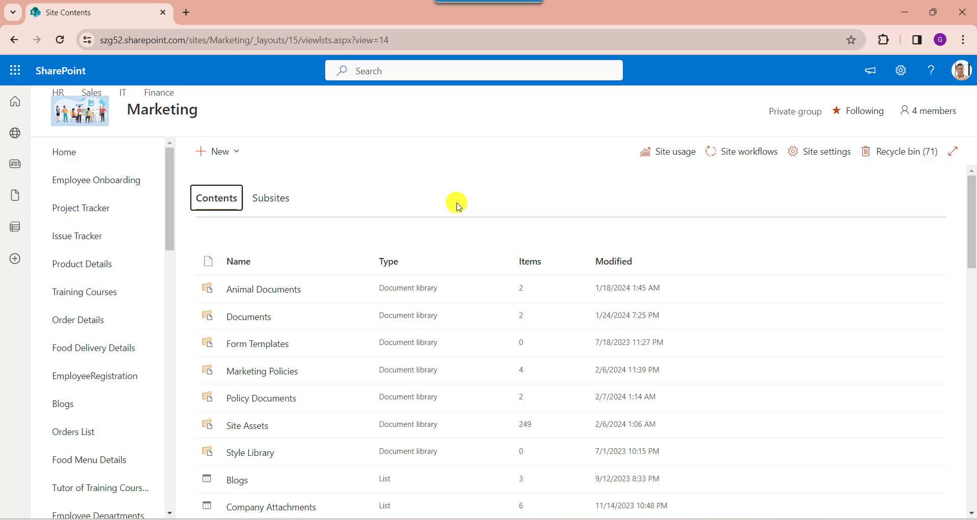
Step: Show the Subsites tab (Finance, HR, IT, Sales) and expand Subsites in the left navigation
click(283, 198)
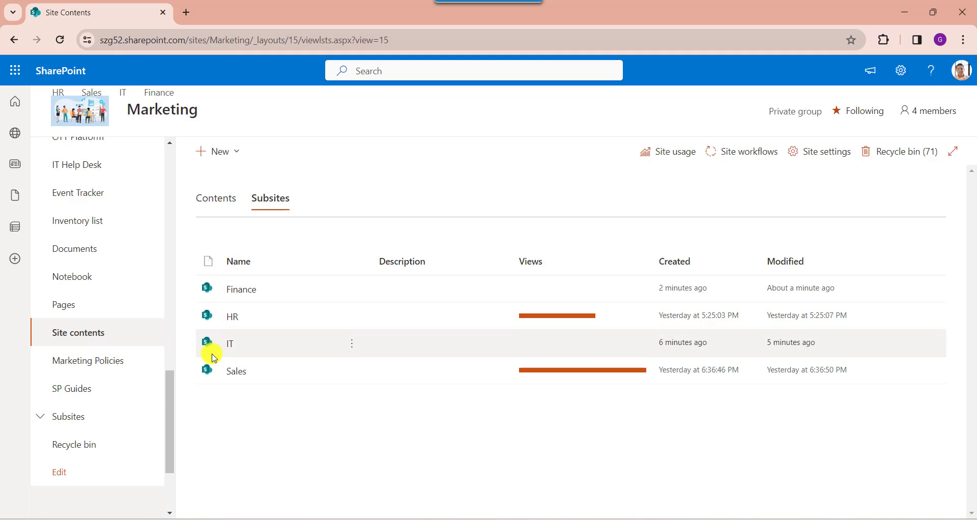
click(39, 416)
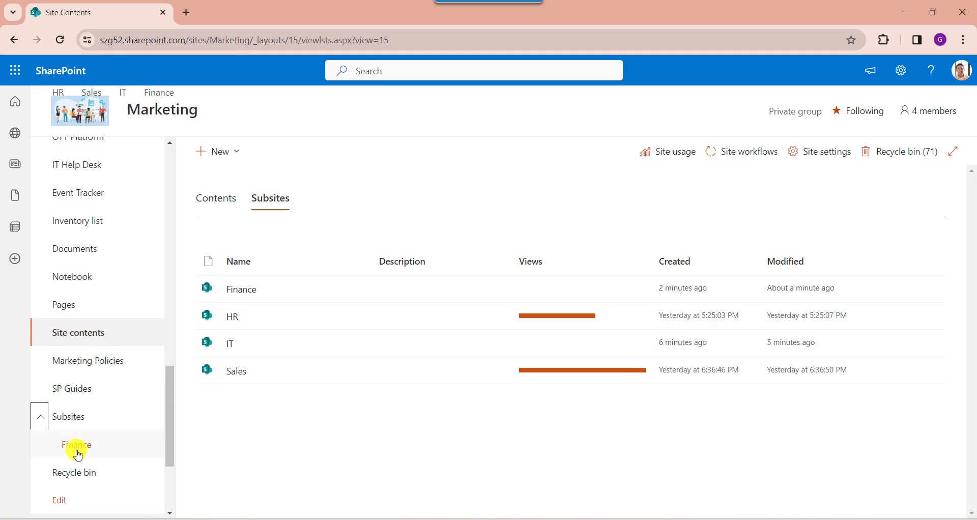